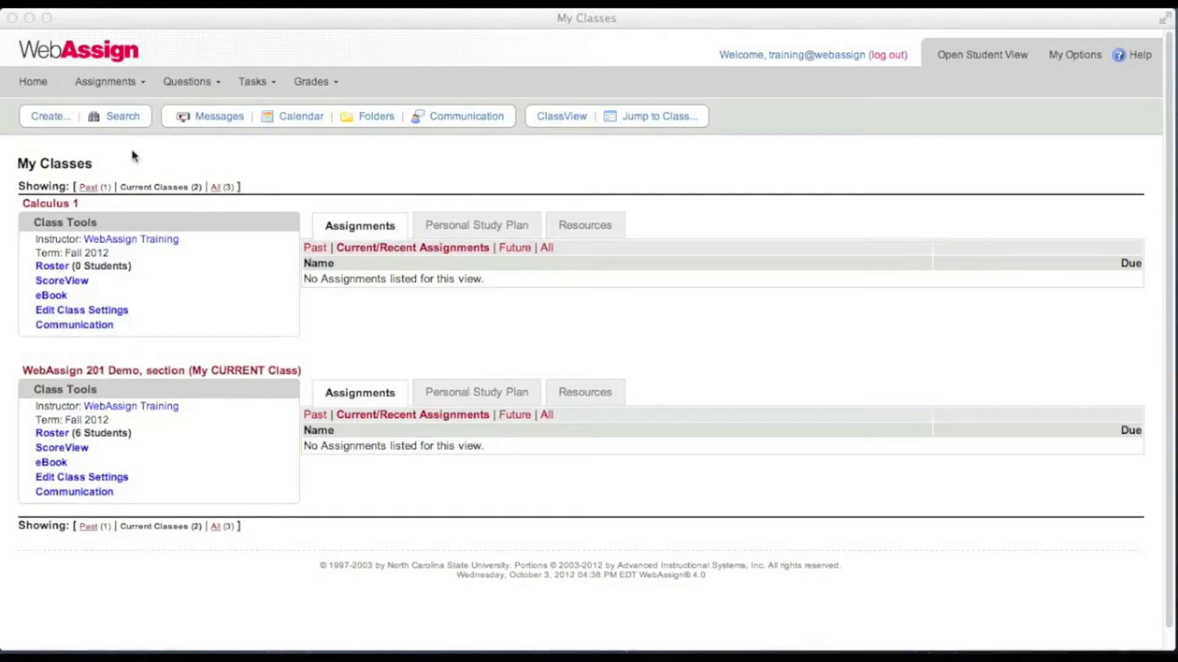
# Step: Create a new assignment using the Homework – WebAssign Default template
pyautogui.click(111, 92)
pyautogui.moveTo(101, 86)
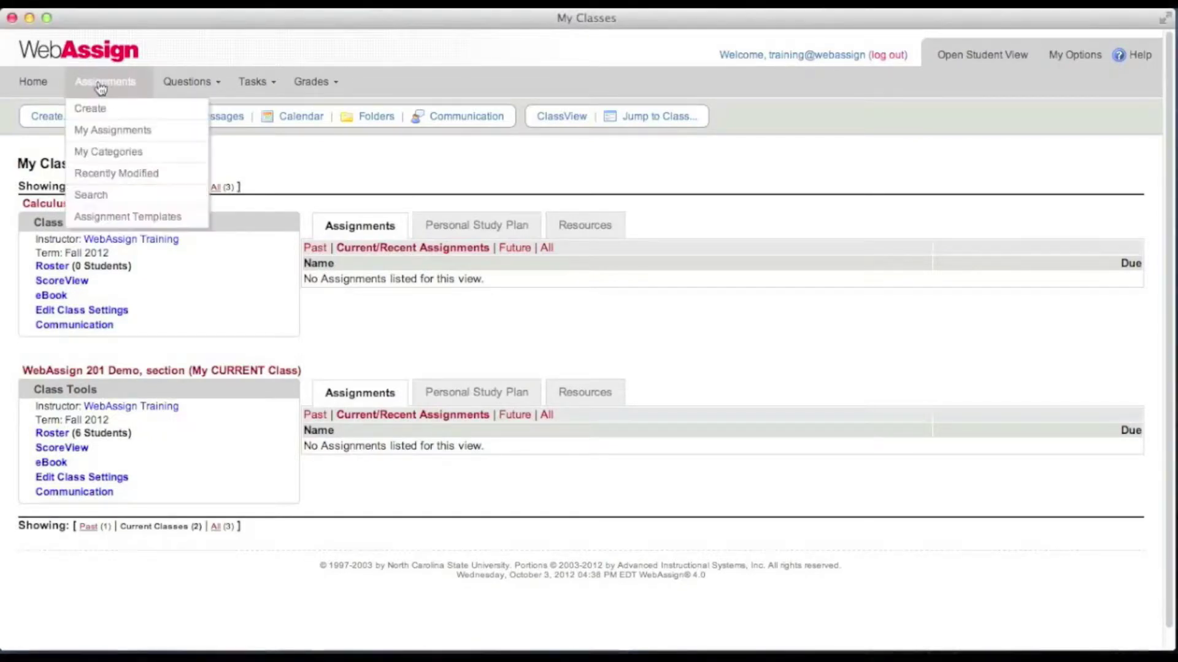
pyautogui.click(119, 110)
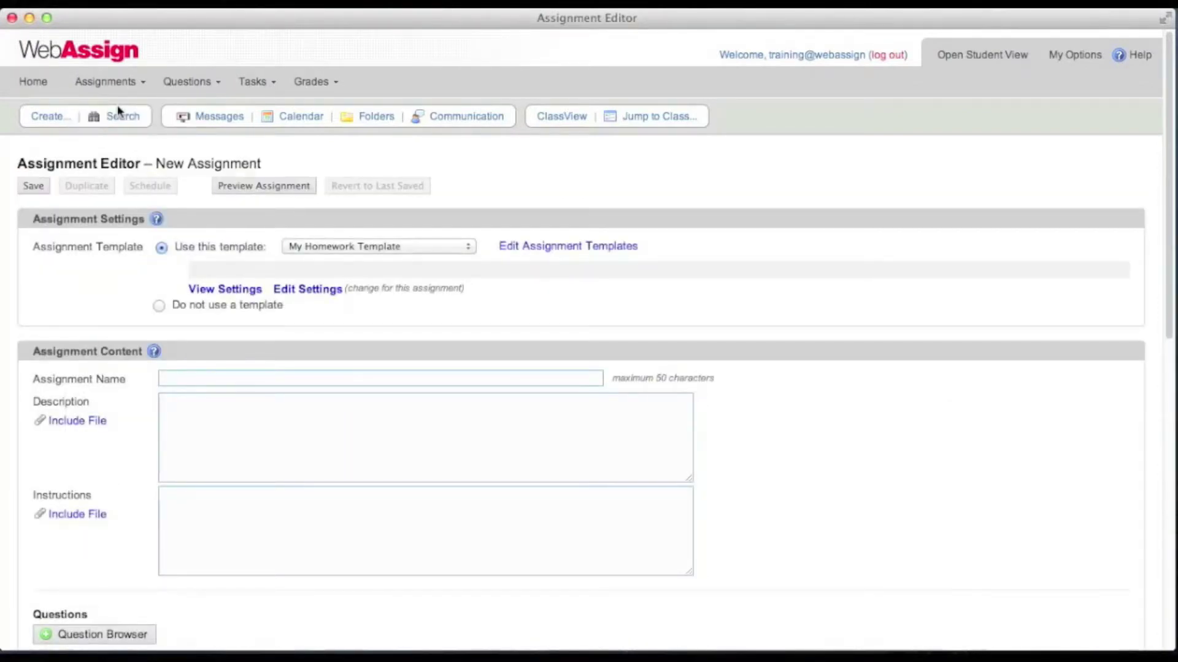
pyautogui.click(387, 246)
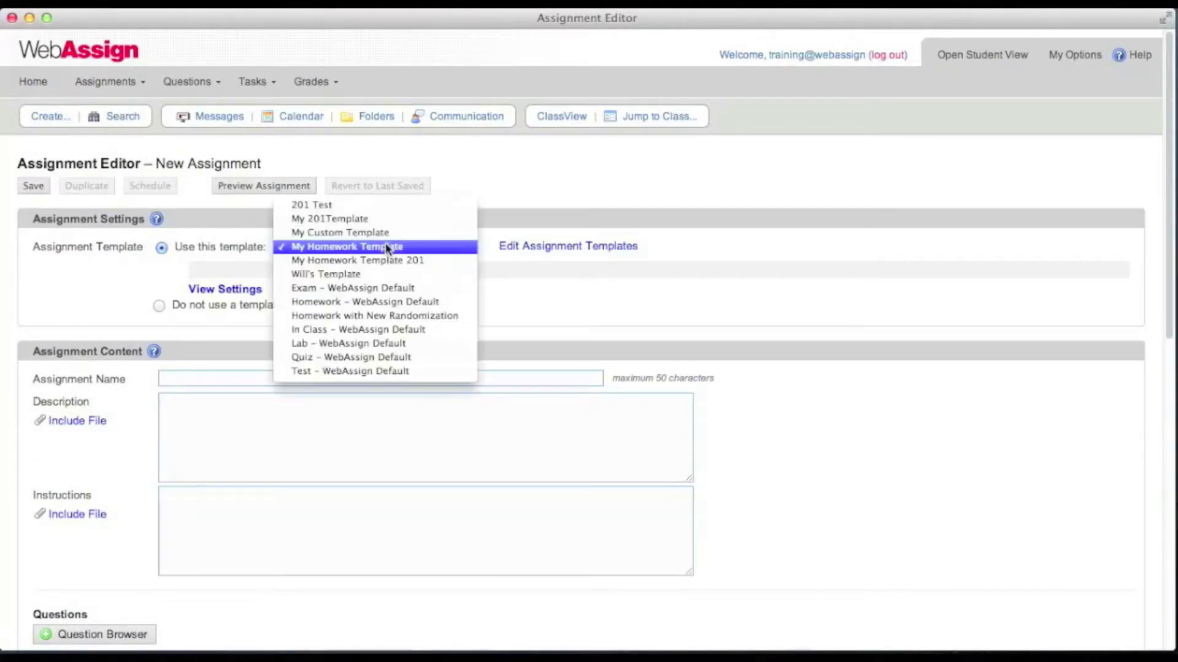
pyautogui.click(441, 305)
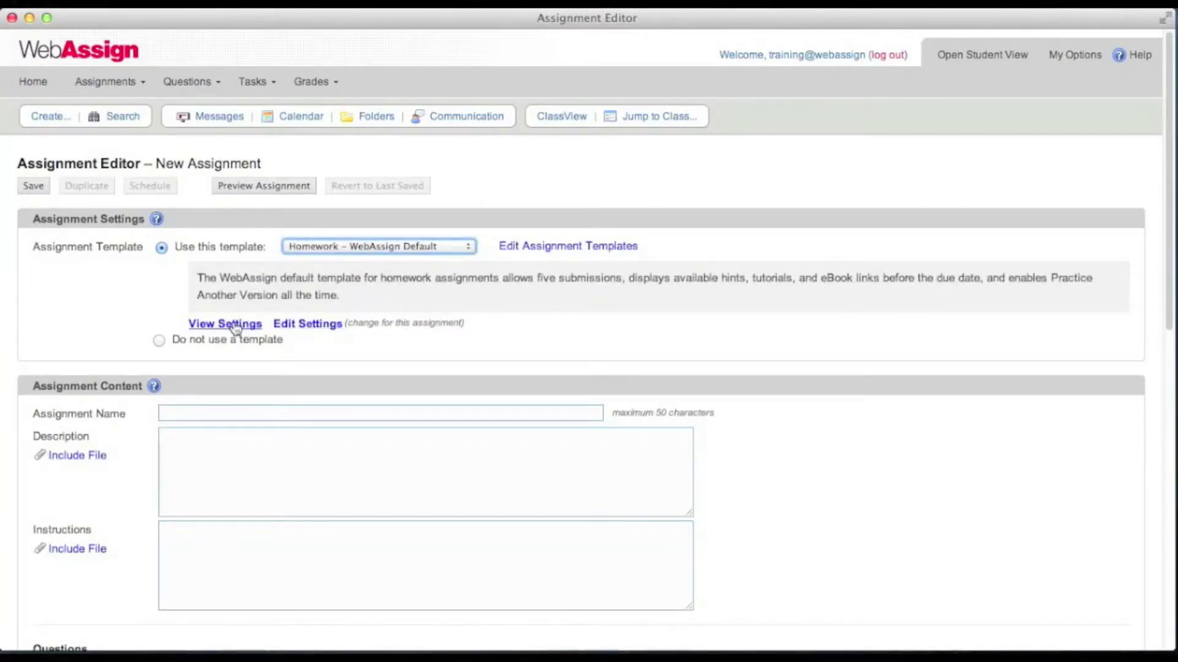
pyautogui.click(235, 325)
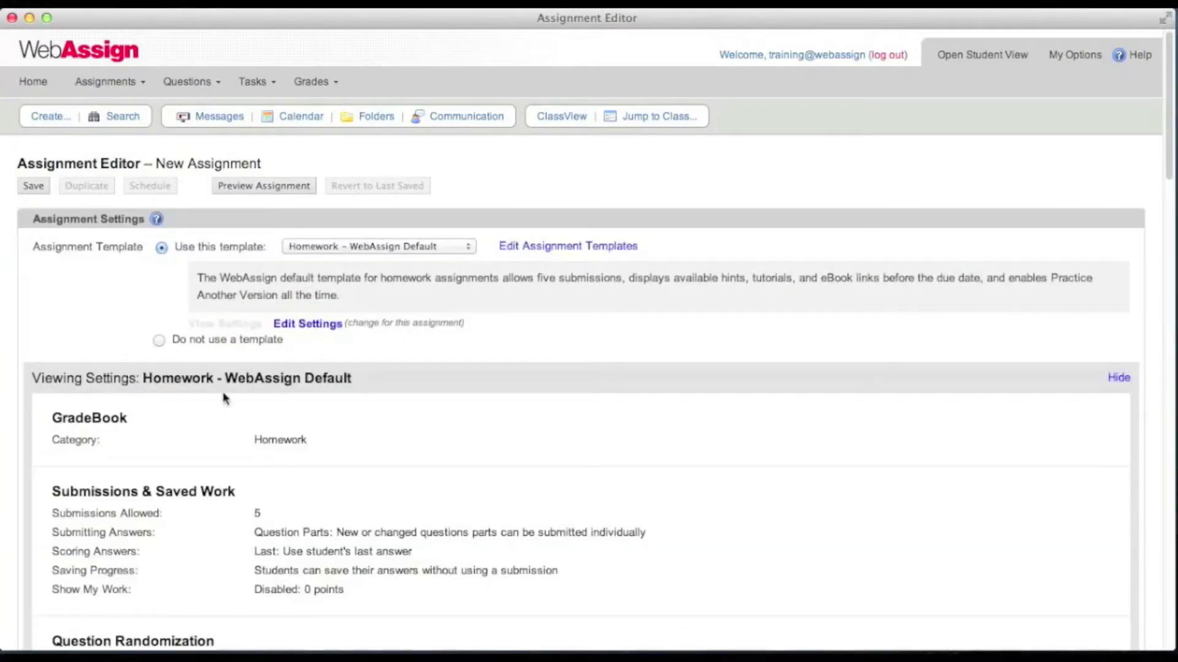
pyautogui.scroll(-5, 204, 460)
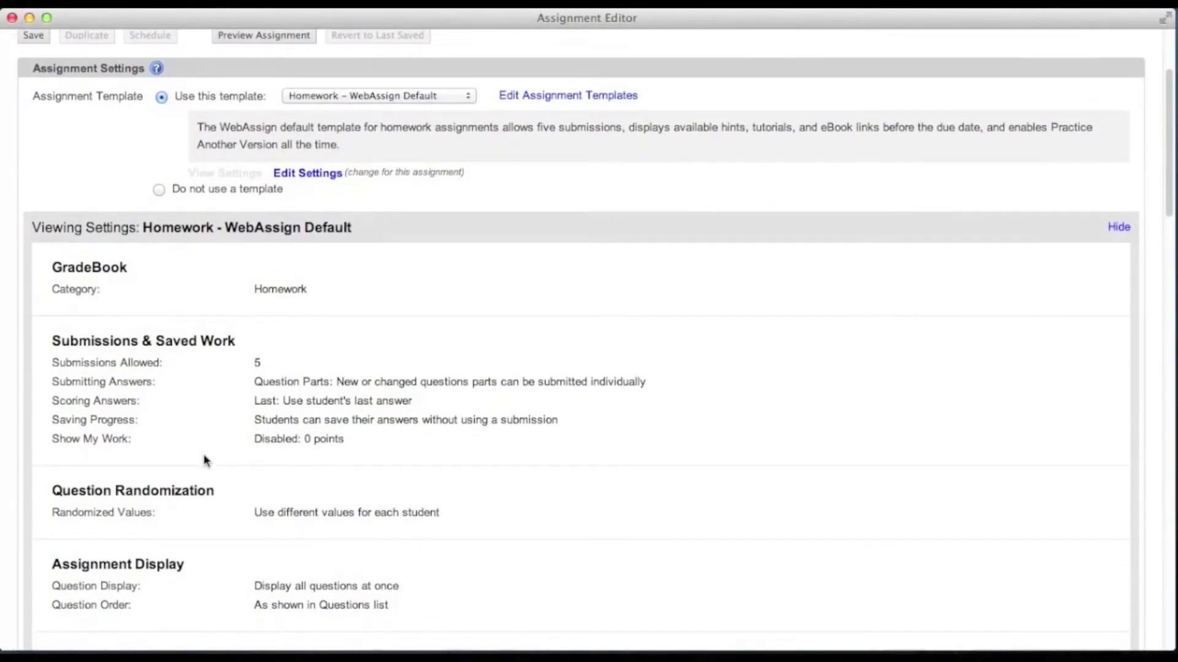
pyautogui.scroll(-18, 204, 460)
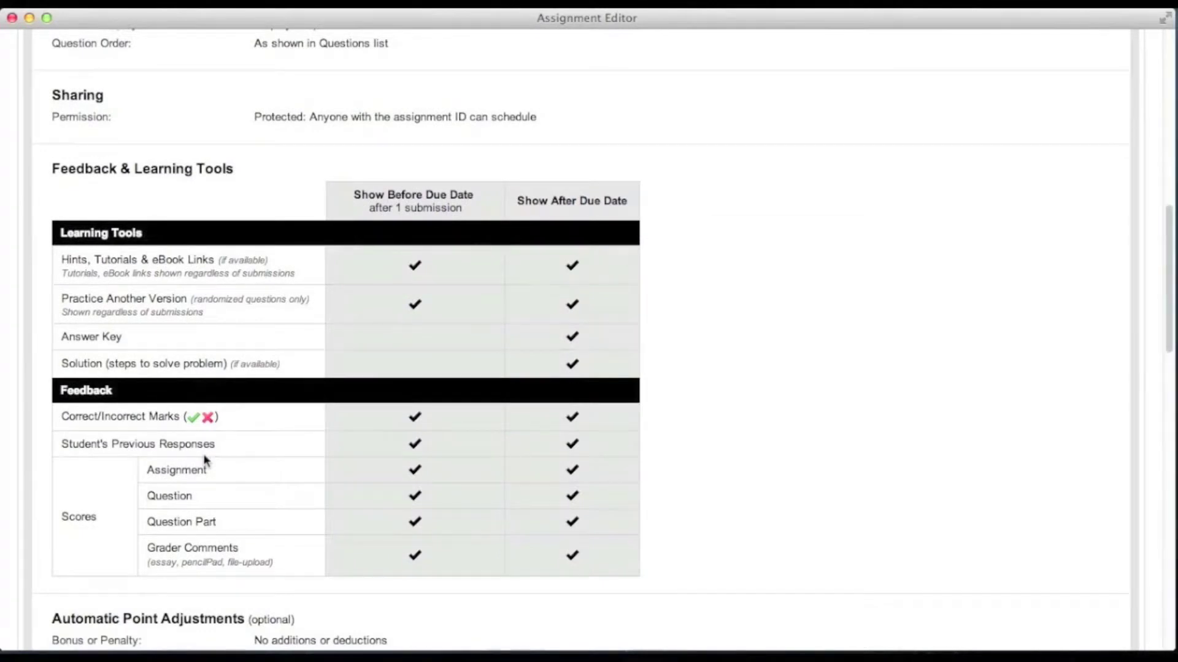
pyautogui.scroll(20, 204, 460)
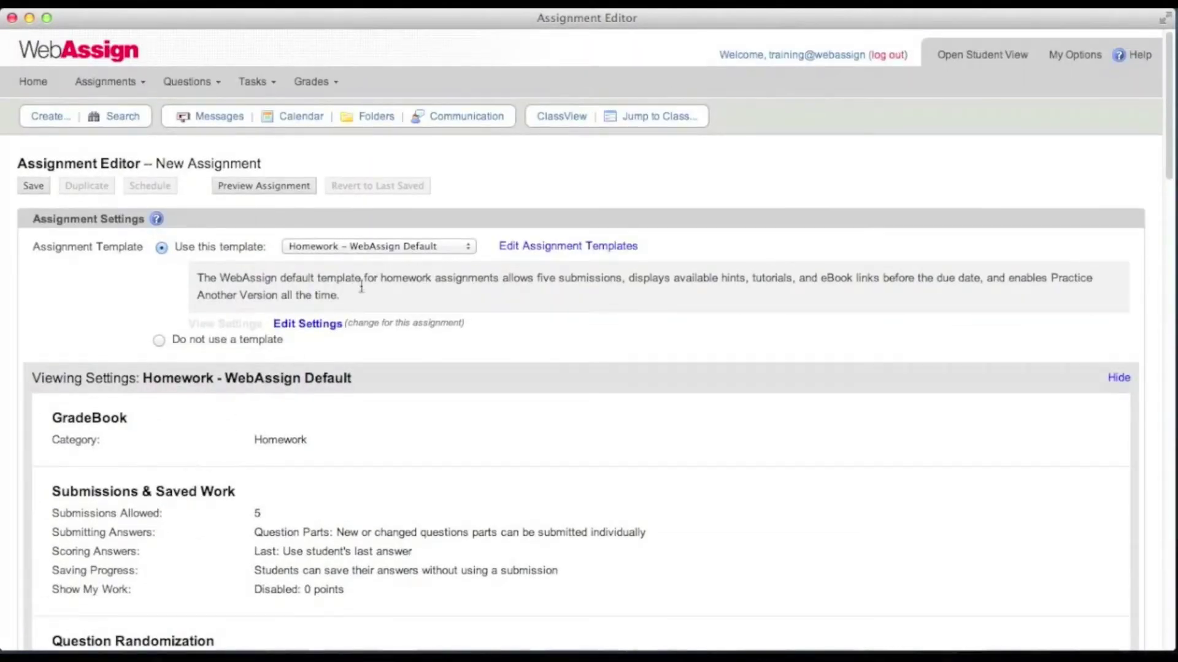
pyautogui.click(420, 247)
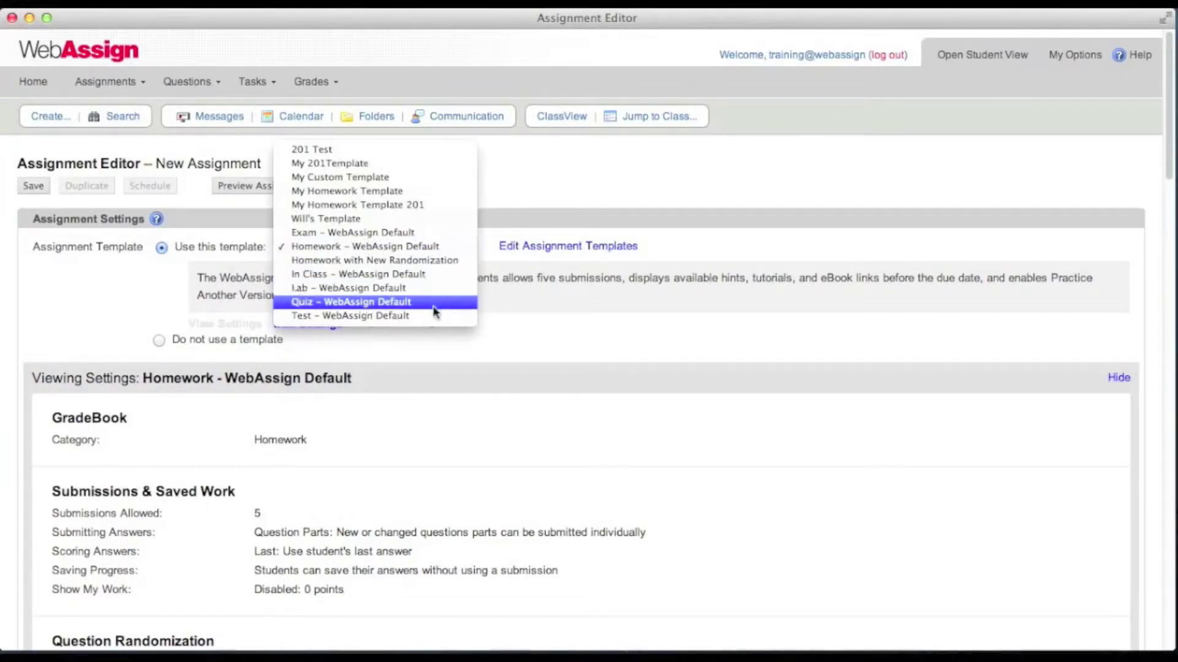
pyautogui.click(1117, 376)
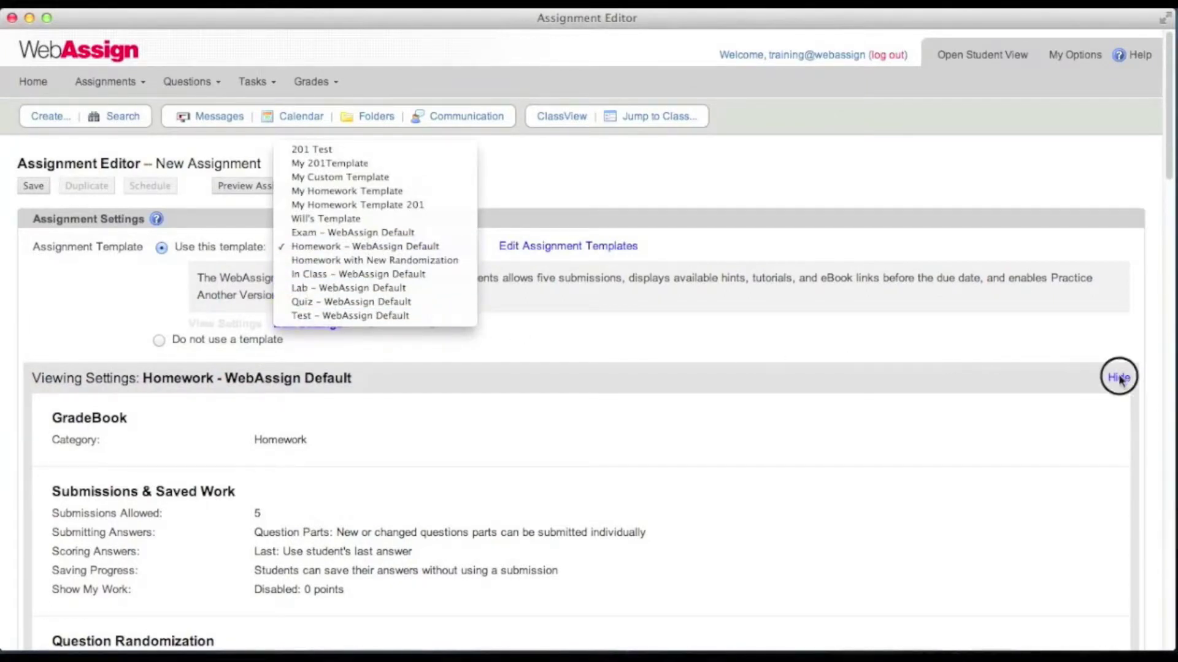
pyautogui.click(1117, 376)
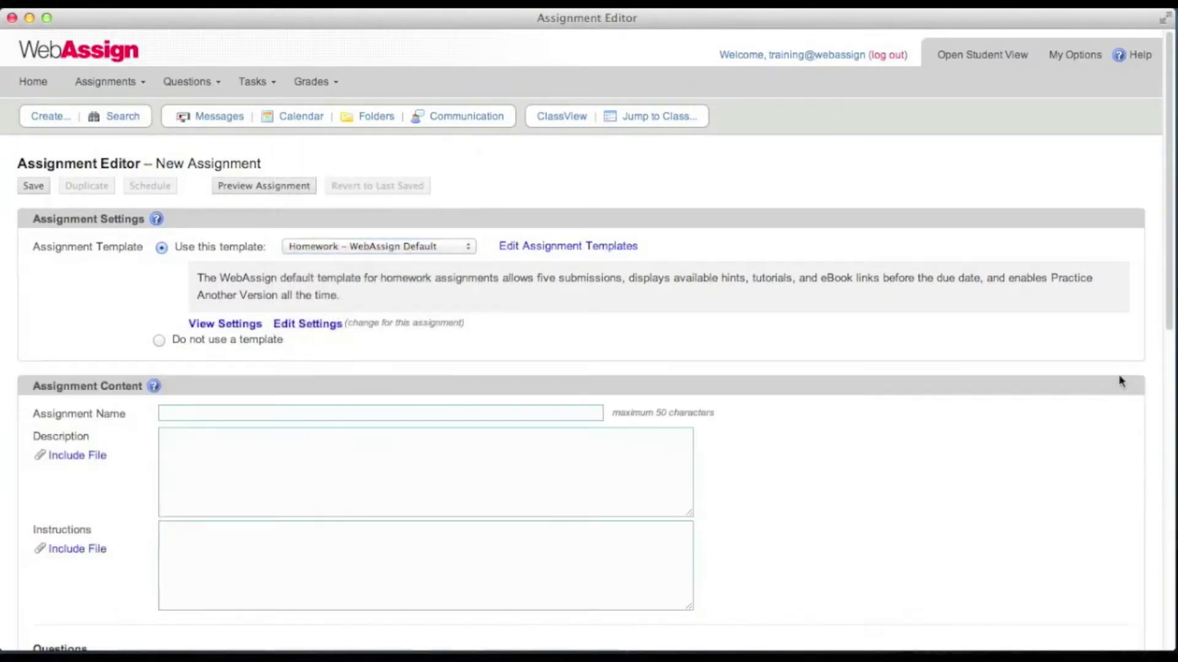
# Step: Enter 'Calc HW 1.1' as the assignment name, skipping the blank Description and Instructions fields
pyautogui.click(344, 413)
pyautogui.write('Cal')
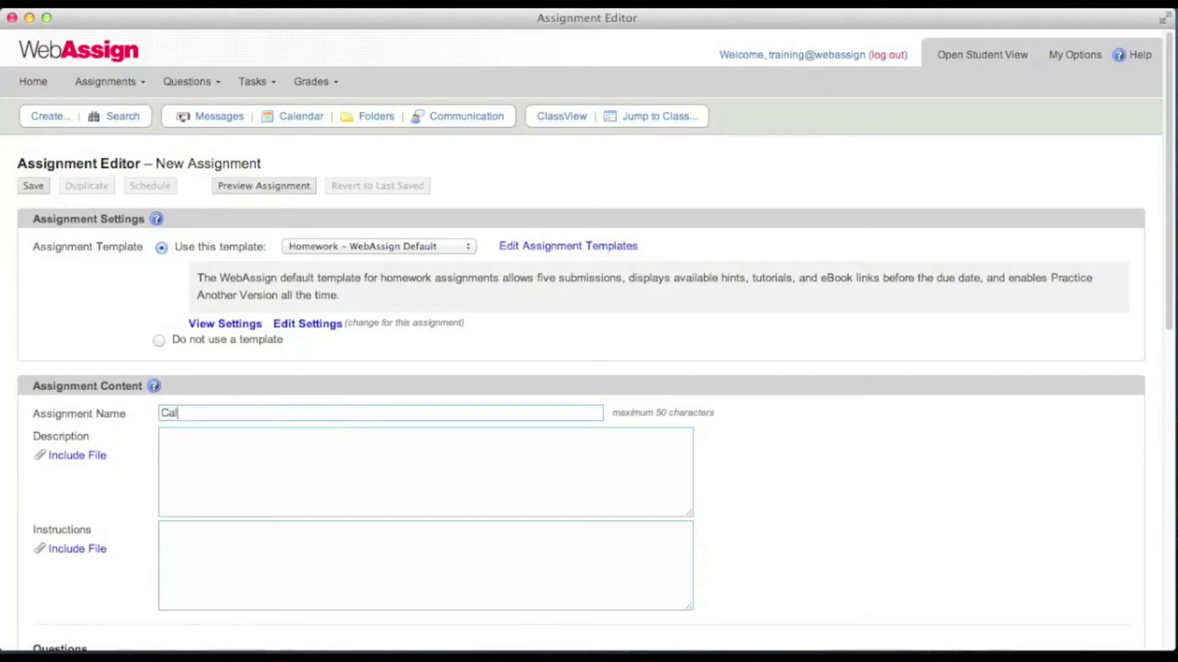
pyautogui.write('c HW')
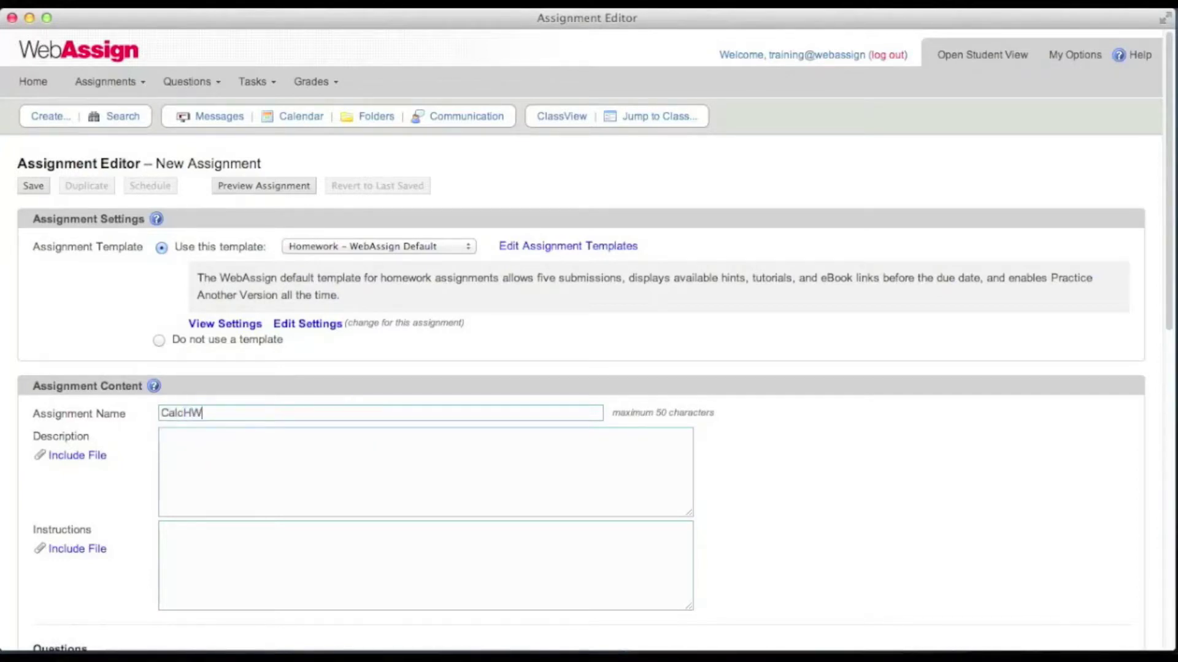
pyautogui.press('BackSpace')
pyautogui.press('BackSpace')
pyautogui.write('HW 1.')
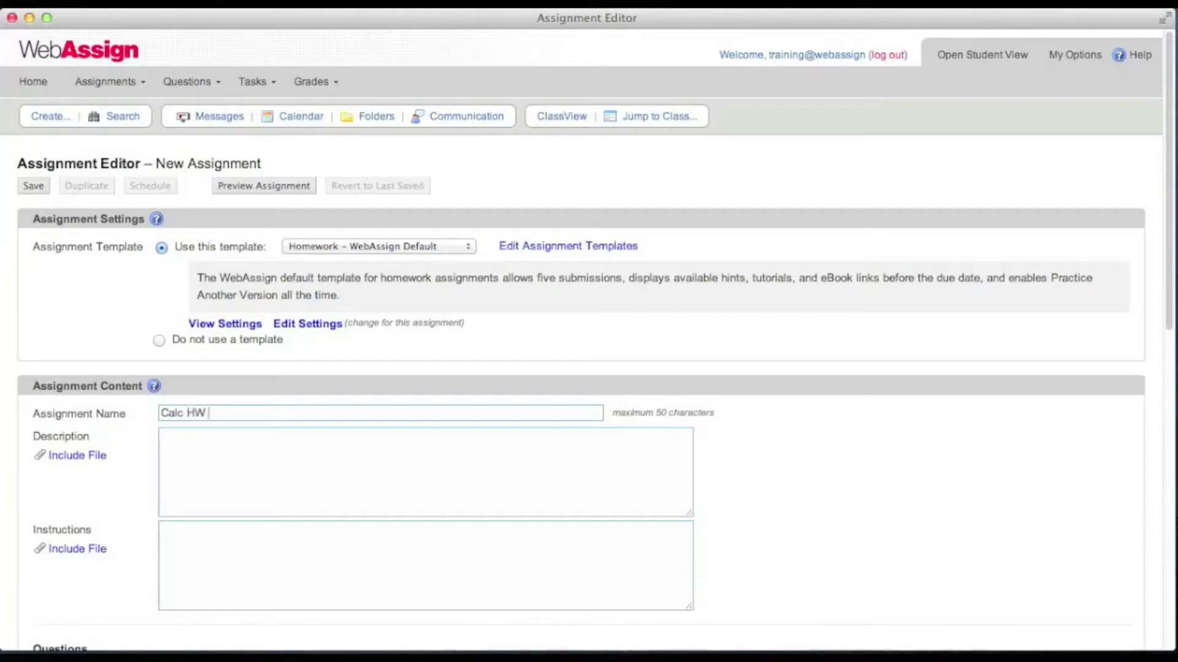
pyautogui.write('1')
pyautogui.click(298, 491)
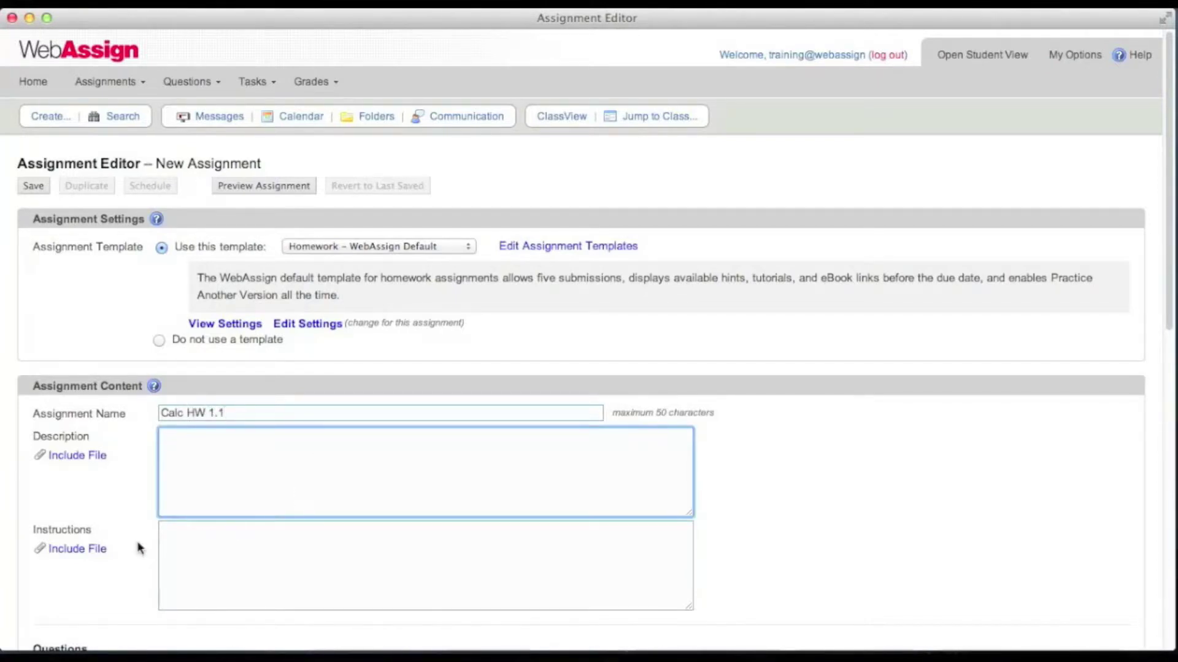
pyautogui.scroll(-4, 137, 546)
pyautogui.press('Tab')
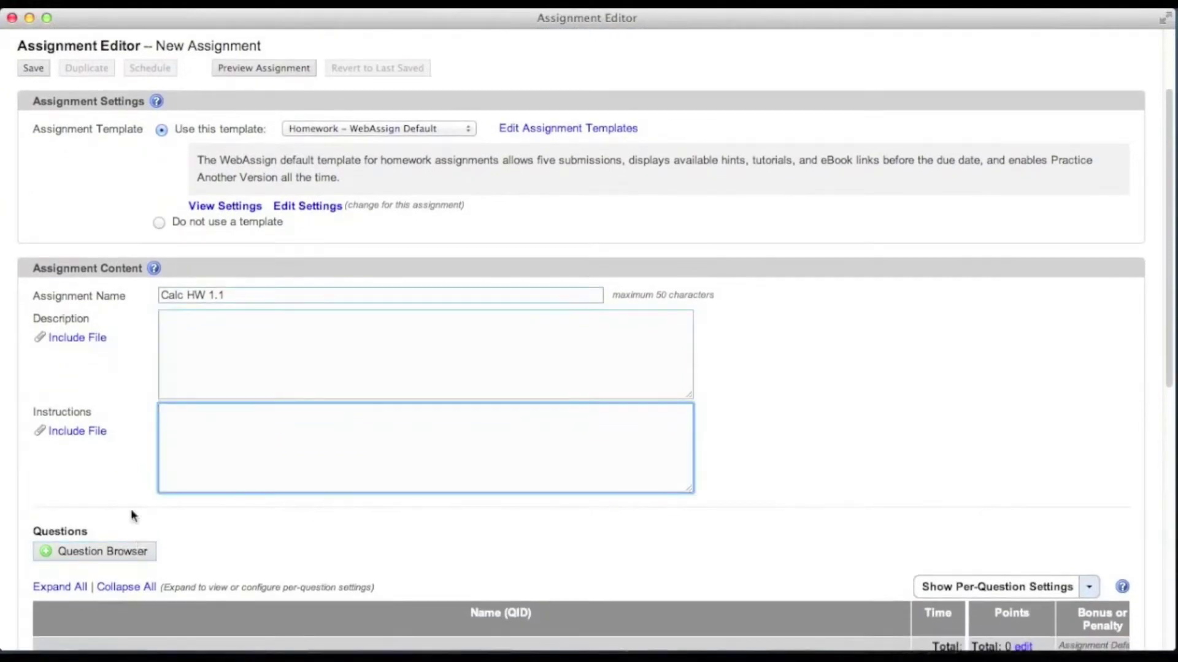
pyautogui.scroll(-5, 126, 503)
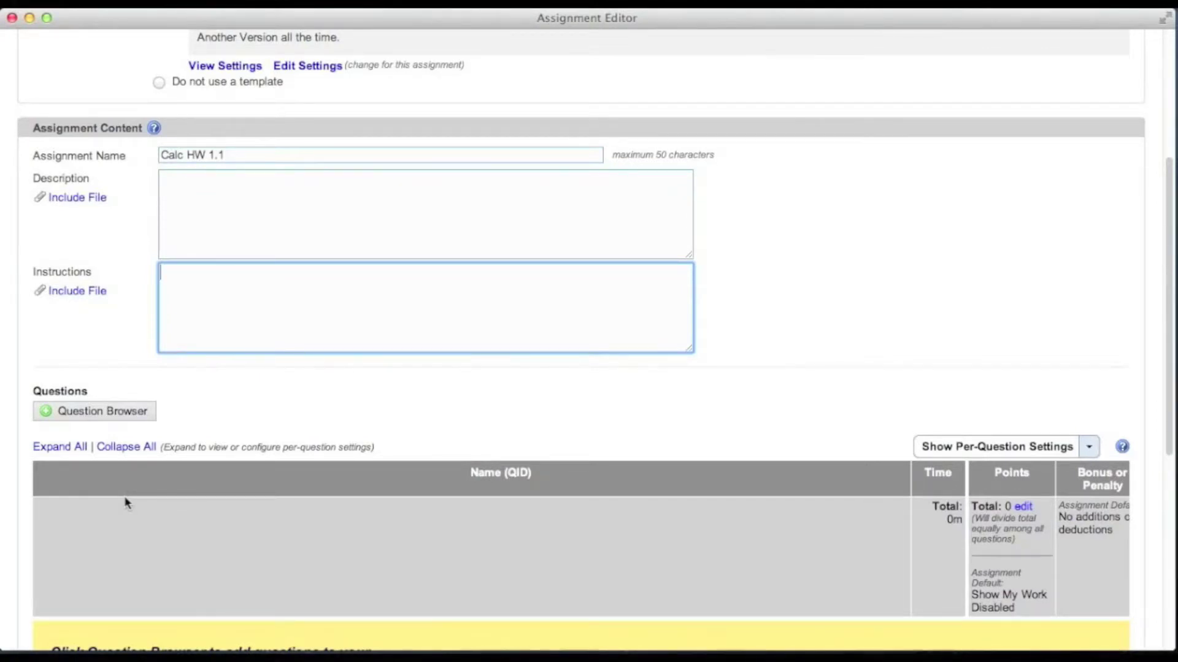
# Step: In the Question Browser, show Stewart Calculus 7e chapter 1: Functions and Limits
pyautogui.click(95, 420)
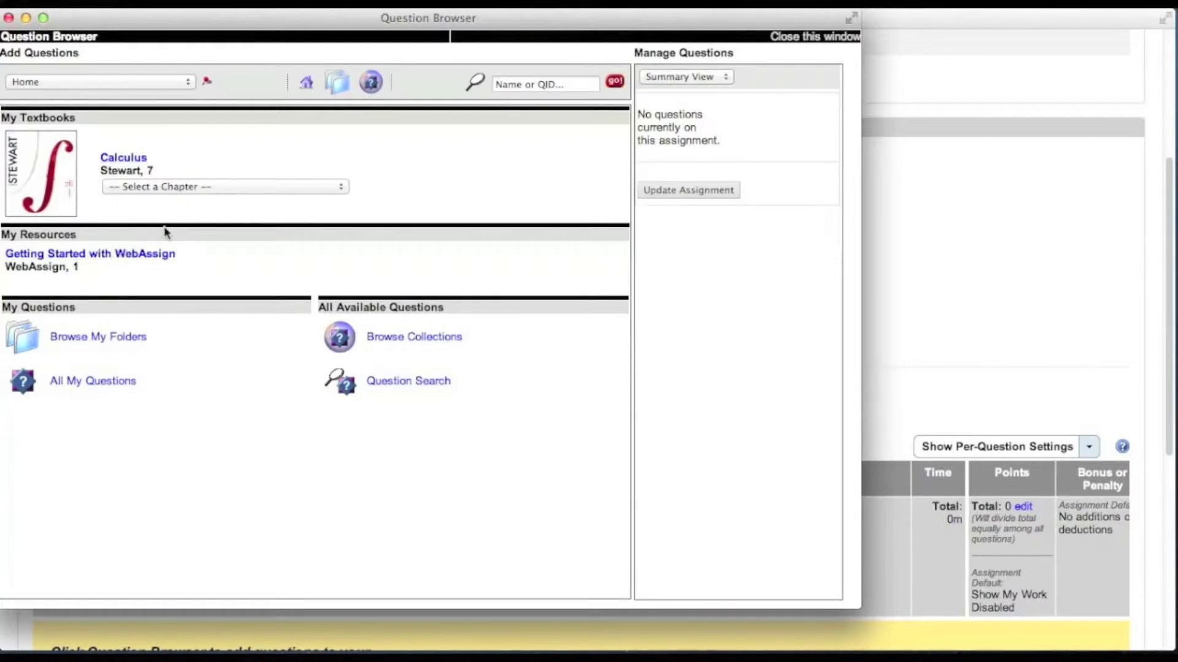
pyautogui.click(260, 190)
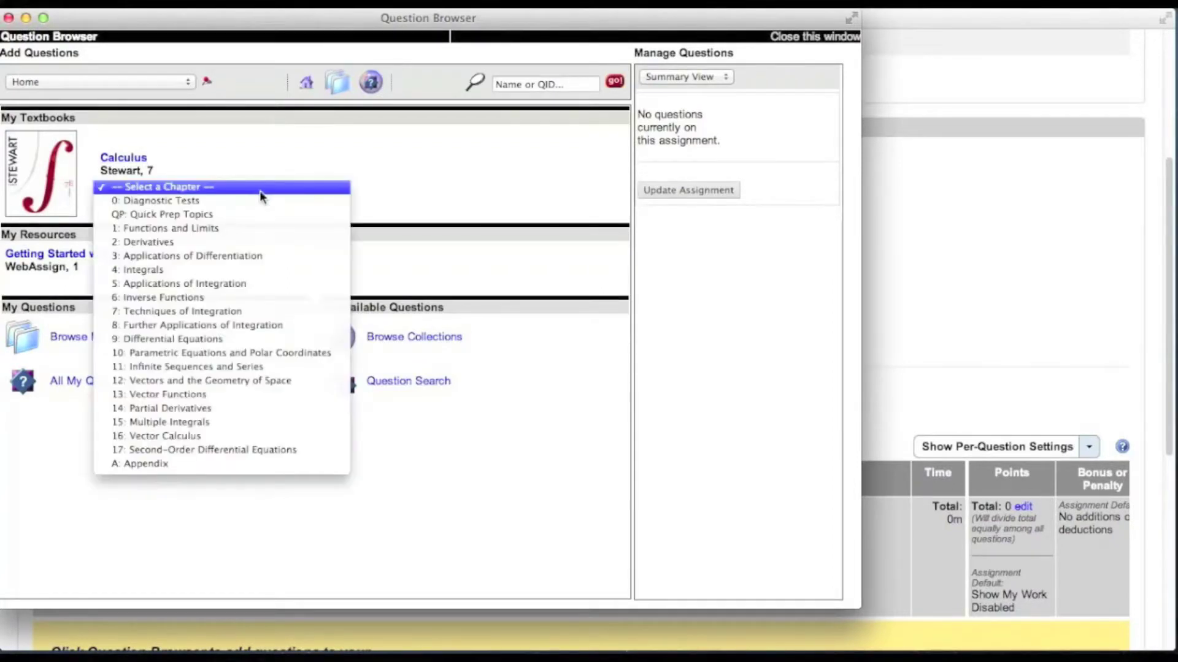
pyautogui.click(205, 228)
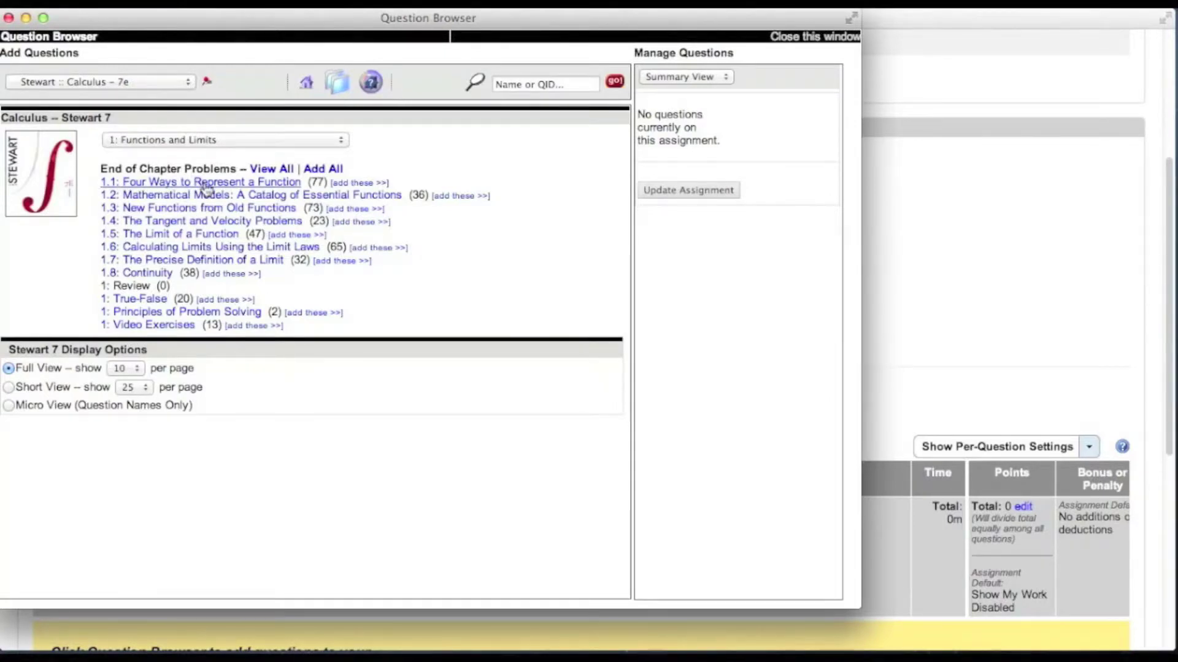
# Step: From section 1.1, add questions SCalc7 1.1.002, 1.1.003, 1.1.004 and 1.1.007
pyautogui.click(206, 185)
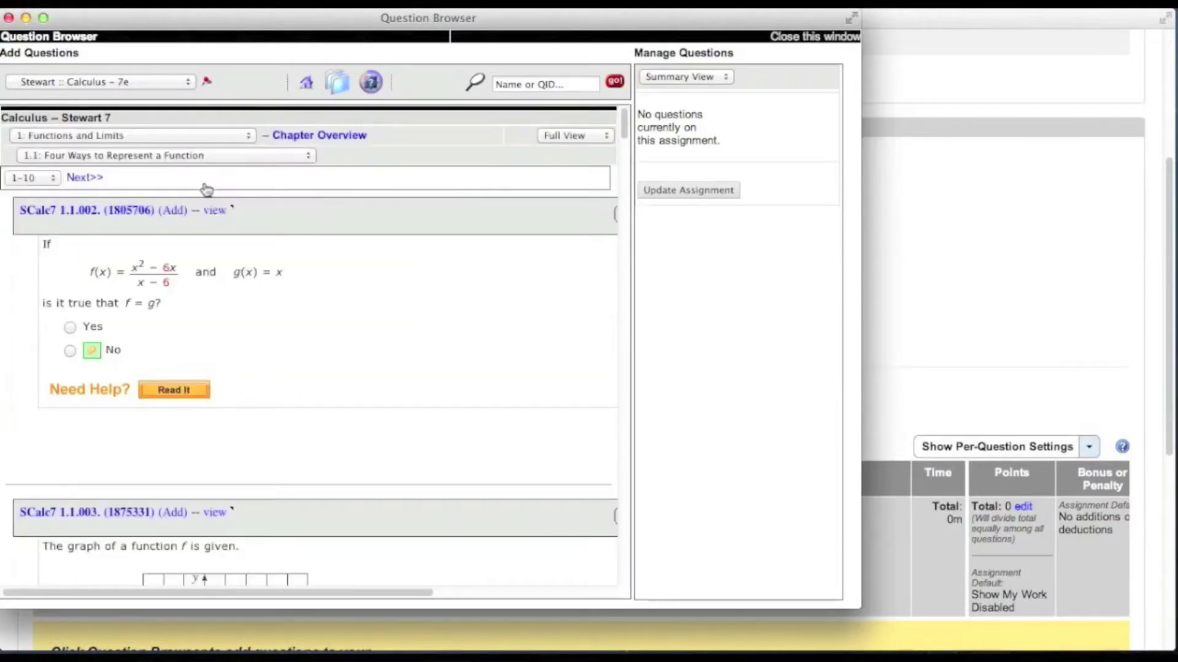
pyautogui.click(172, 215)
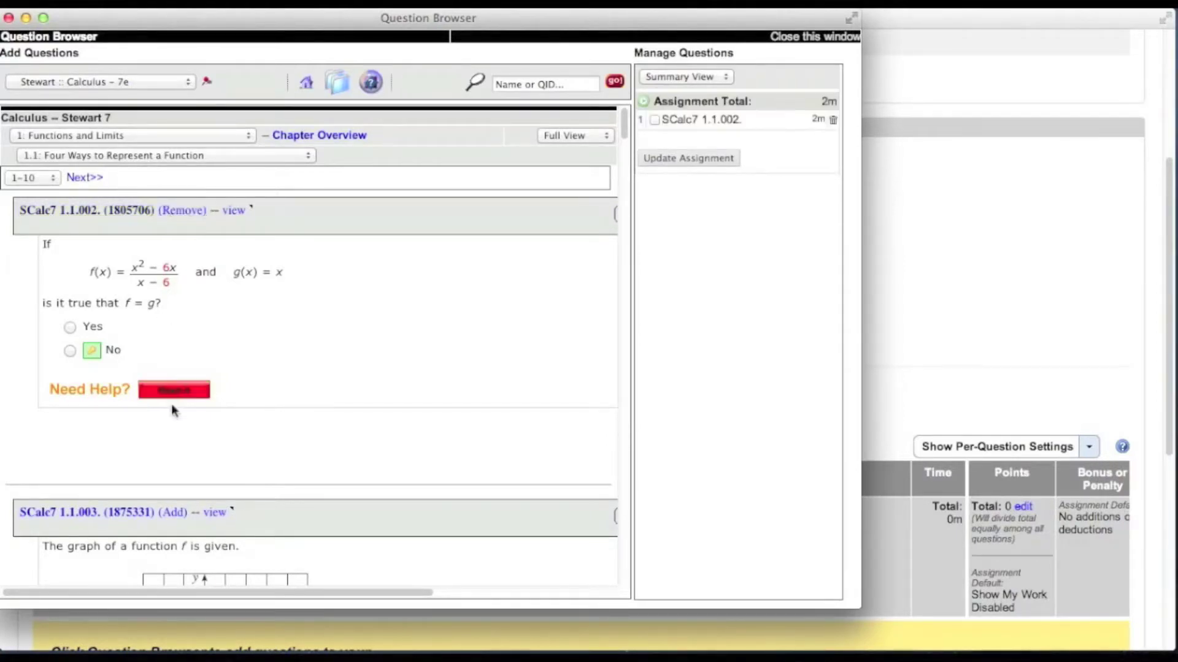
pyautogui.click(174, 512)
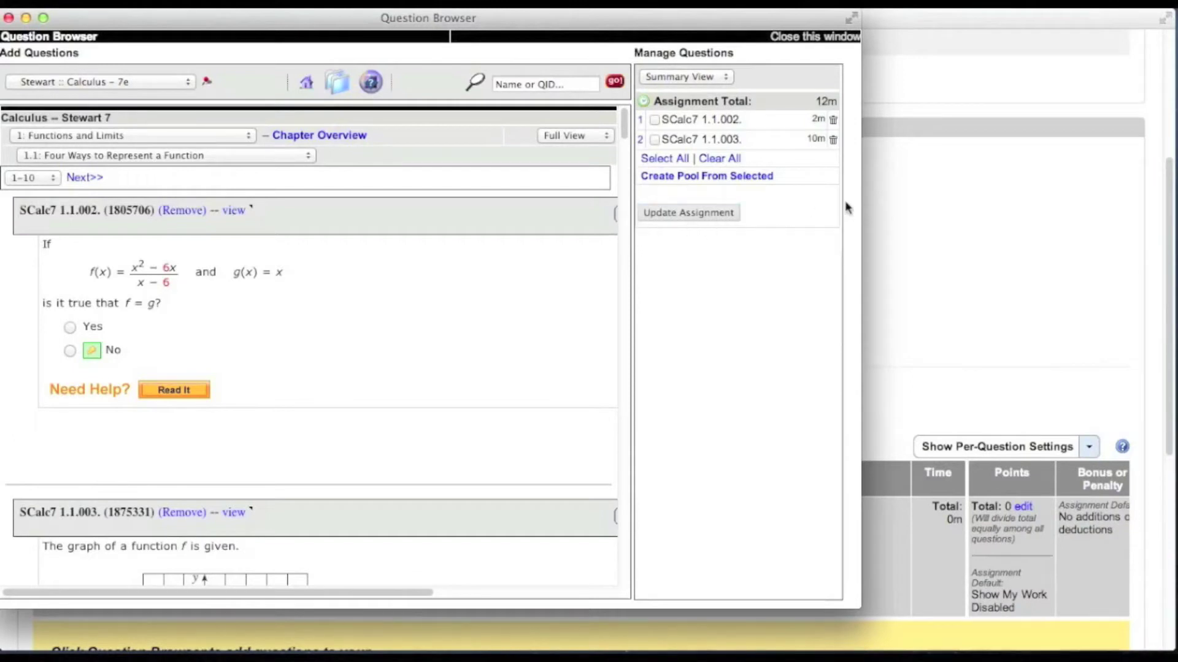
pyautogui.click(833, 141)
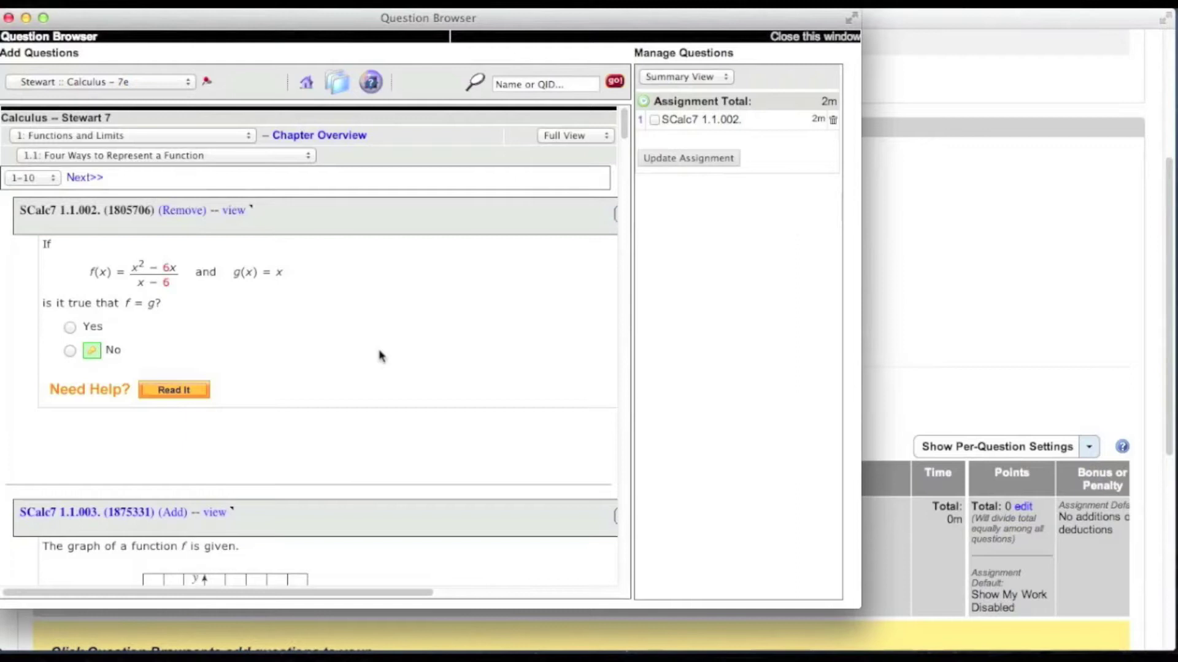
pyautogui.click(172, 512)
pyautogui.scroll(-10, 172, 518)
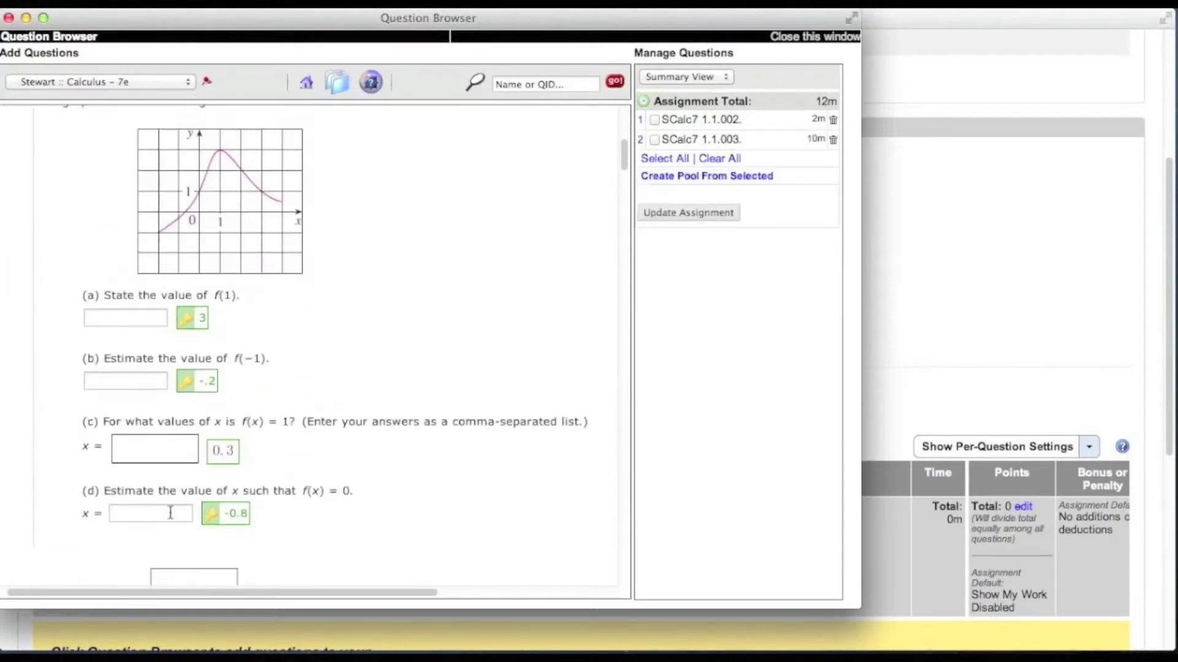
pyautogui.scroll(-3, 172, 518)
pyautogui.click(167, 479)
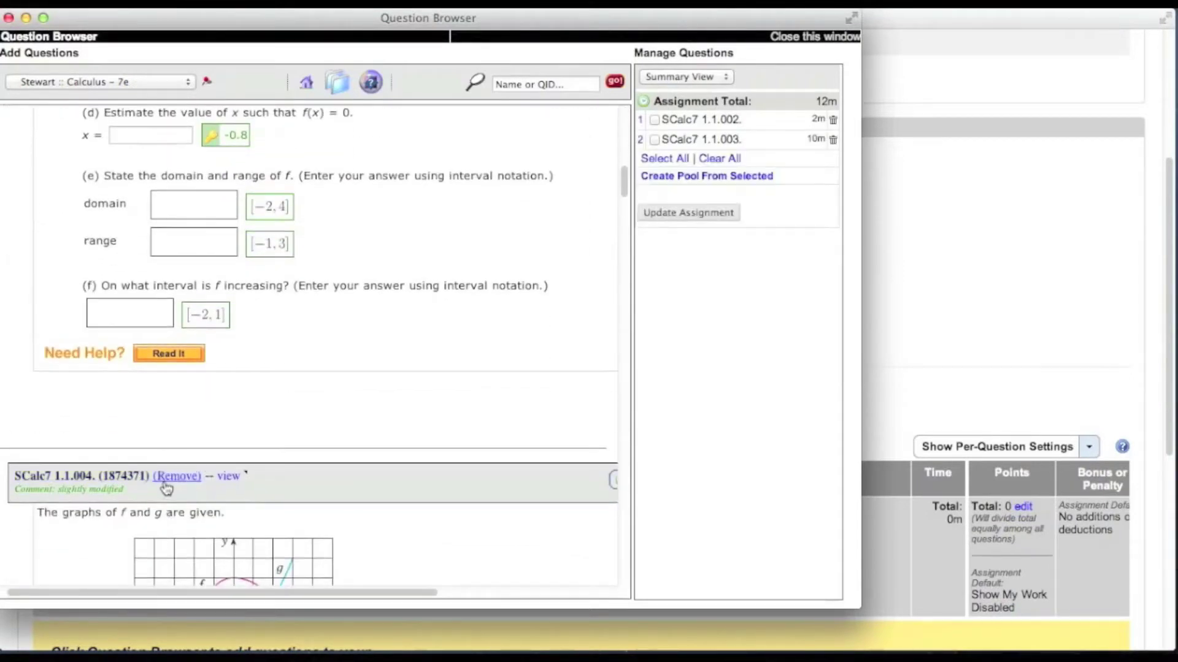
pyautogui.scroll(-15, 292, 497)
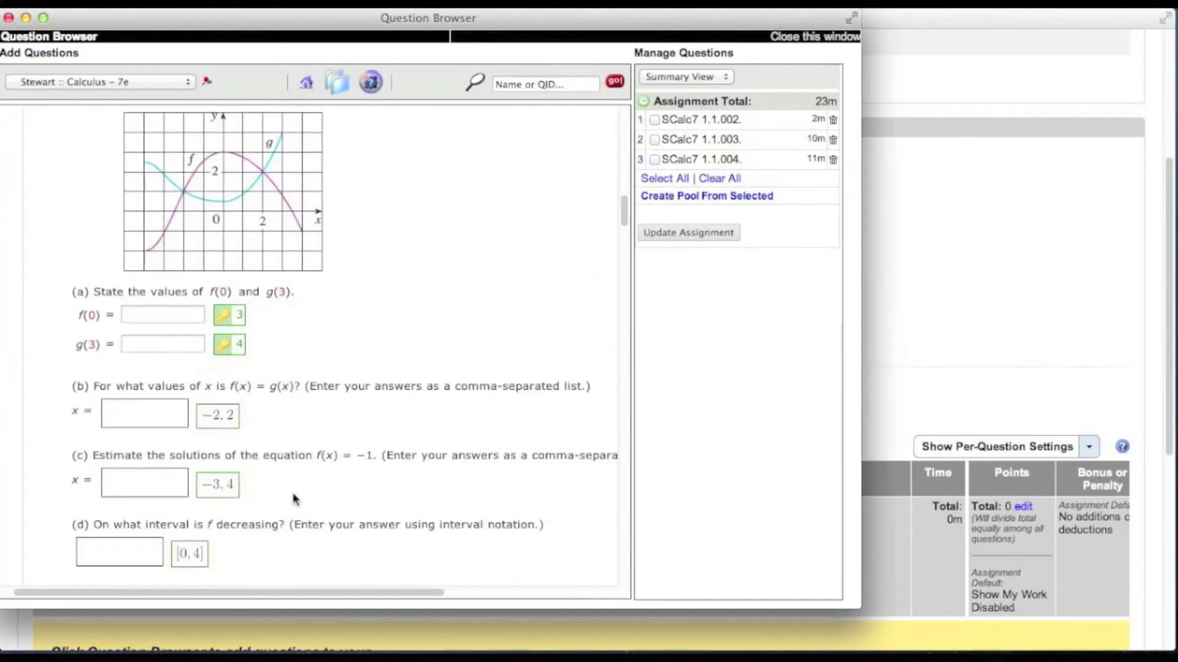
pyautogui.scroll(-3, 294, 498)
pyautogui.click(169, 526)
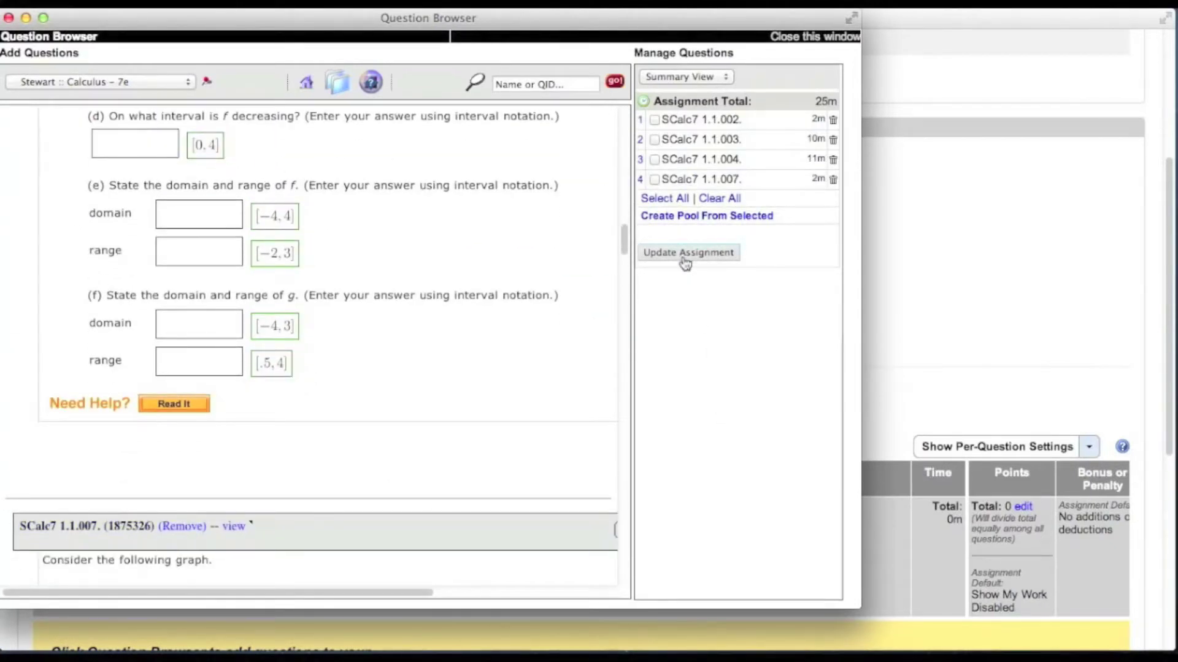
# Step: Update the assignment with the chosen questions and expand question 2's per-part points
pyautogui.click(685, 255)
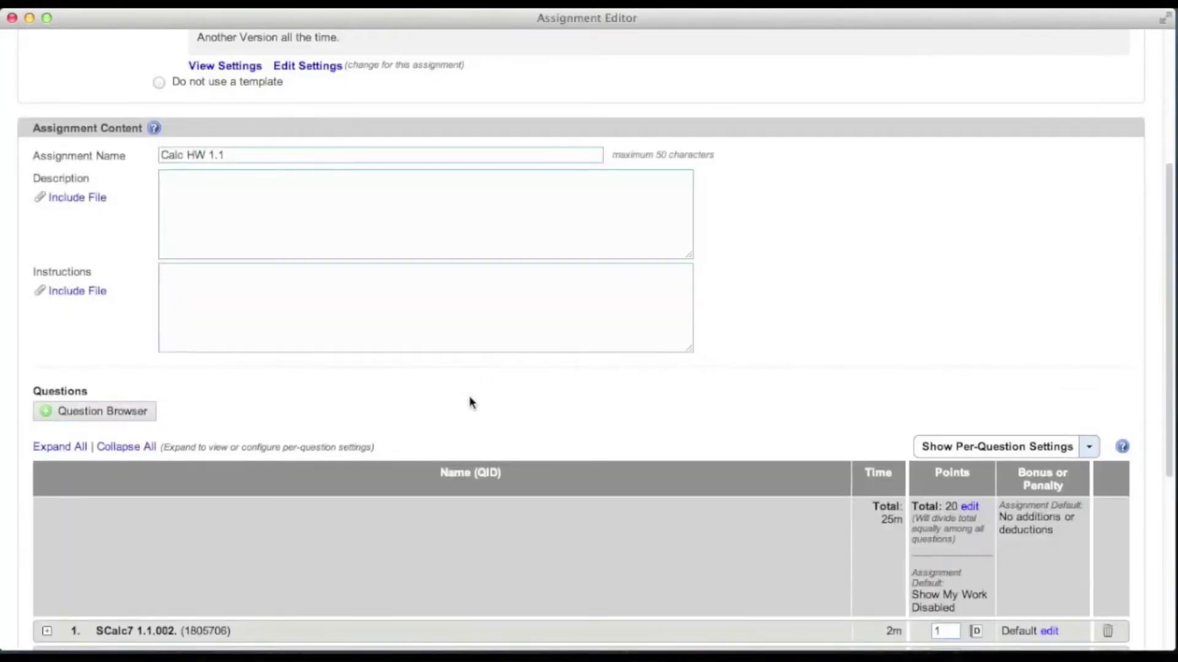
pyautogui.scroll(-5, 465, 478)
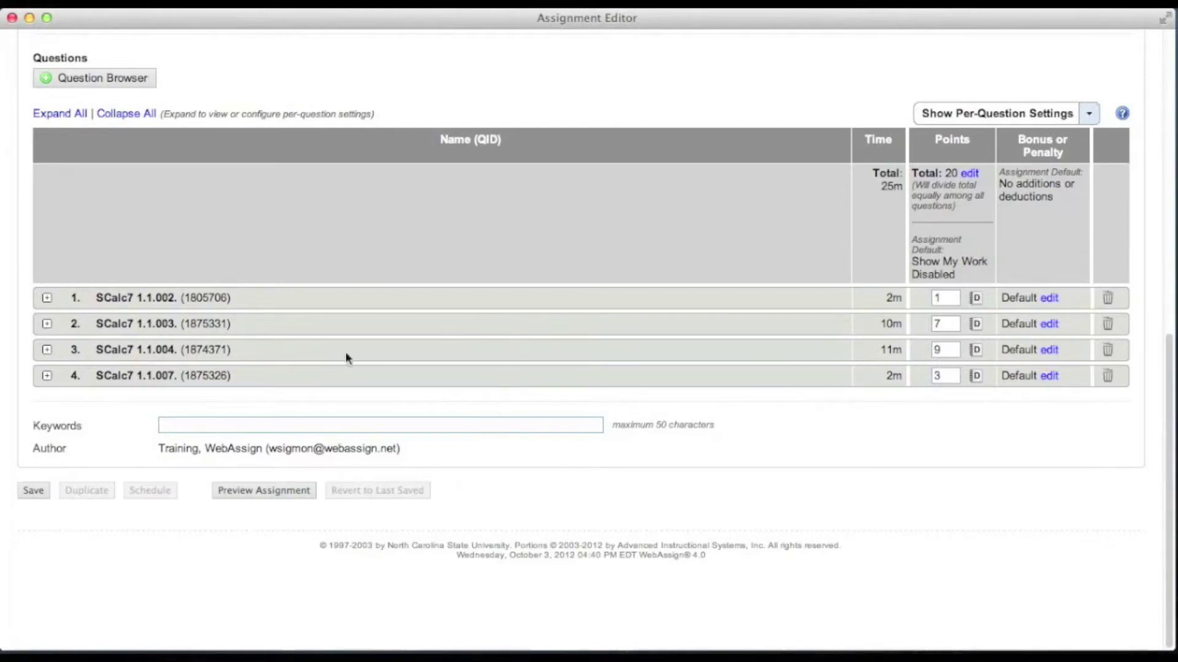
pyautogui.click(46, 323)
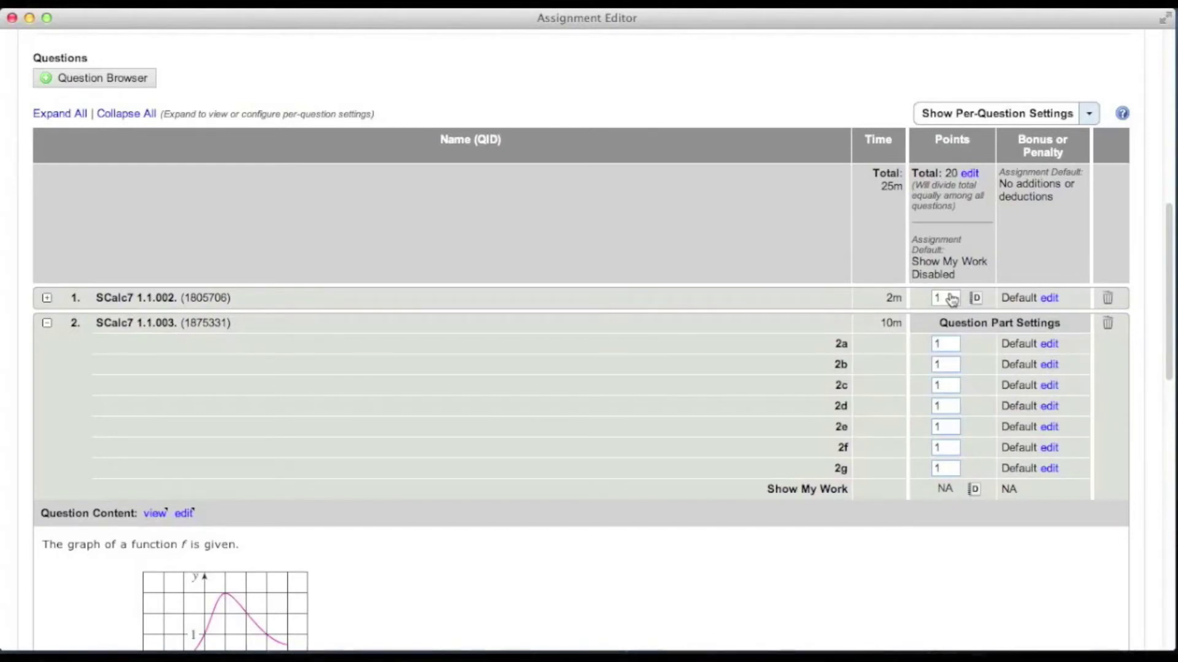
# Step: Change question 1's point value to 5
pyautogui.click(952, 299)
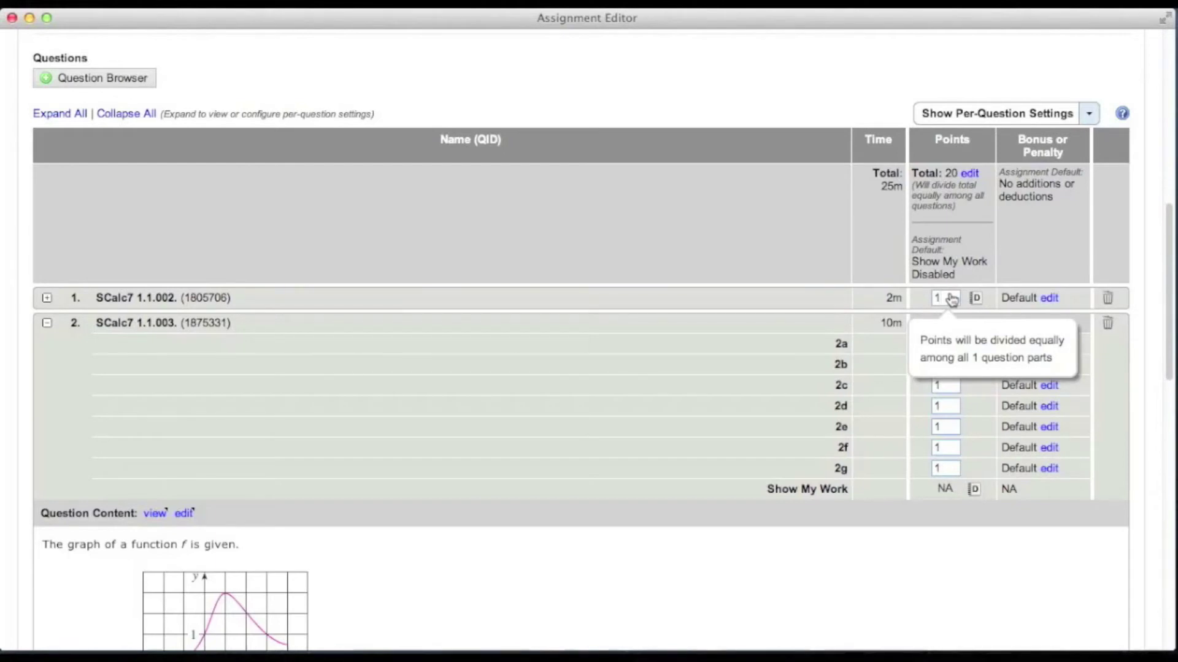
pyautogui.press('BackSpace')
pyautogui.write('5')
pyautogui.click(773, 267)
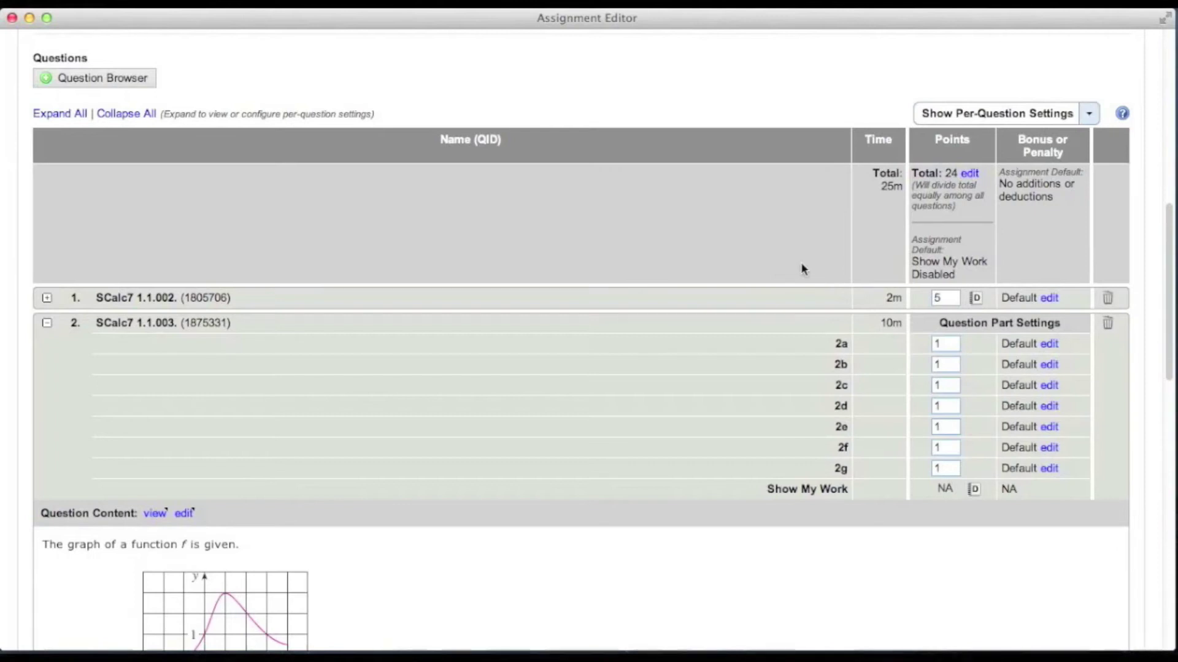
# Step: Set the total to 100 points, distributed equally at 25 per question, and collapse question 2
pyautogui.click(971, 176)
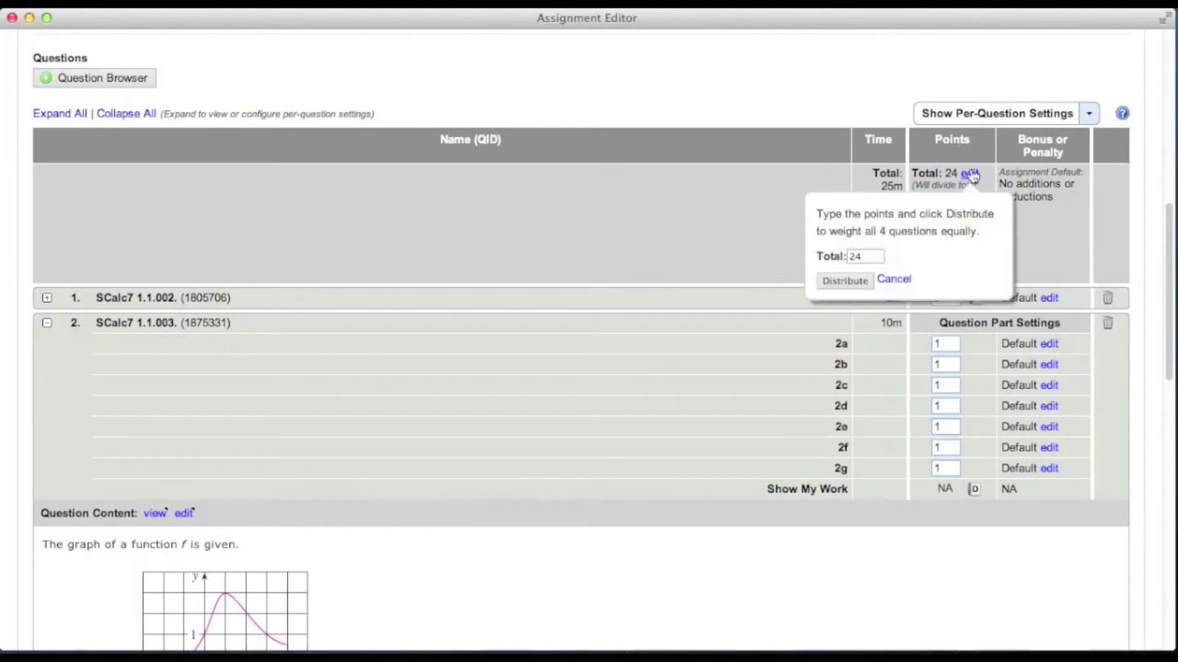
pyautogui.doubleClick(855, 256)
pyautogui.write('100')
pyautogui.click(833, 284)
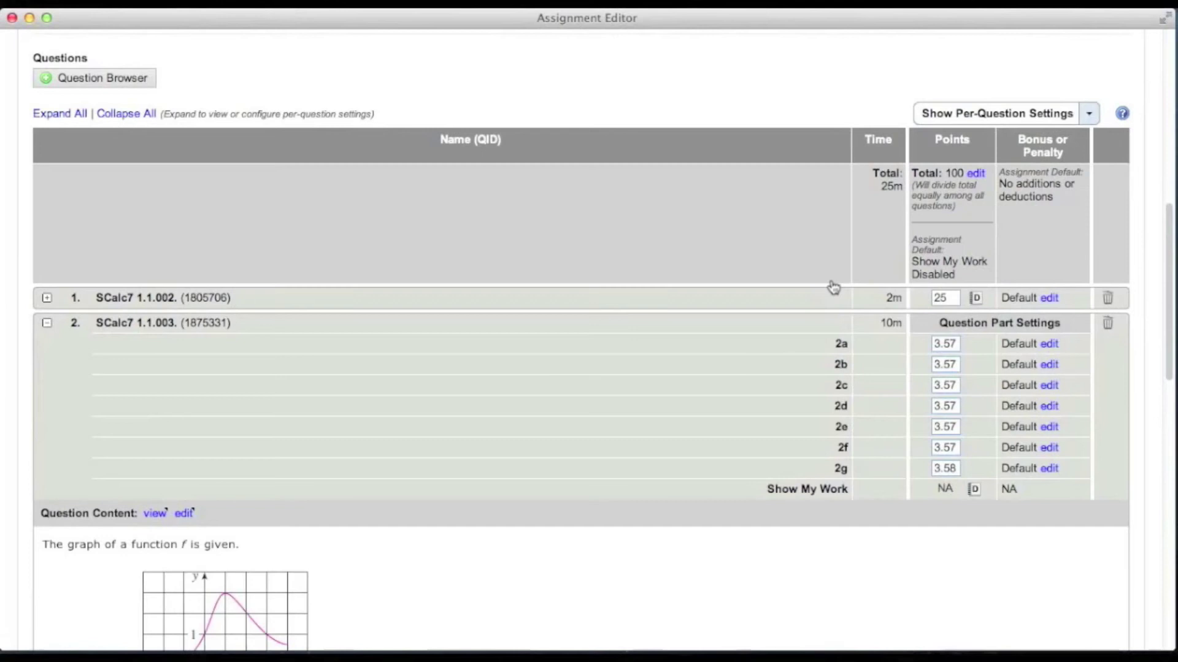
pyautogui.click(47, 324)
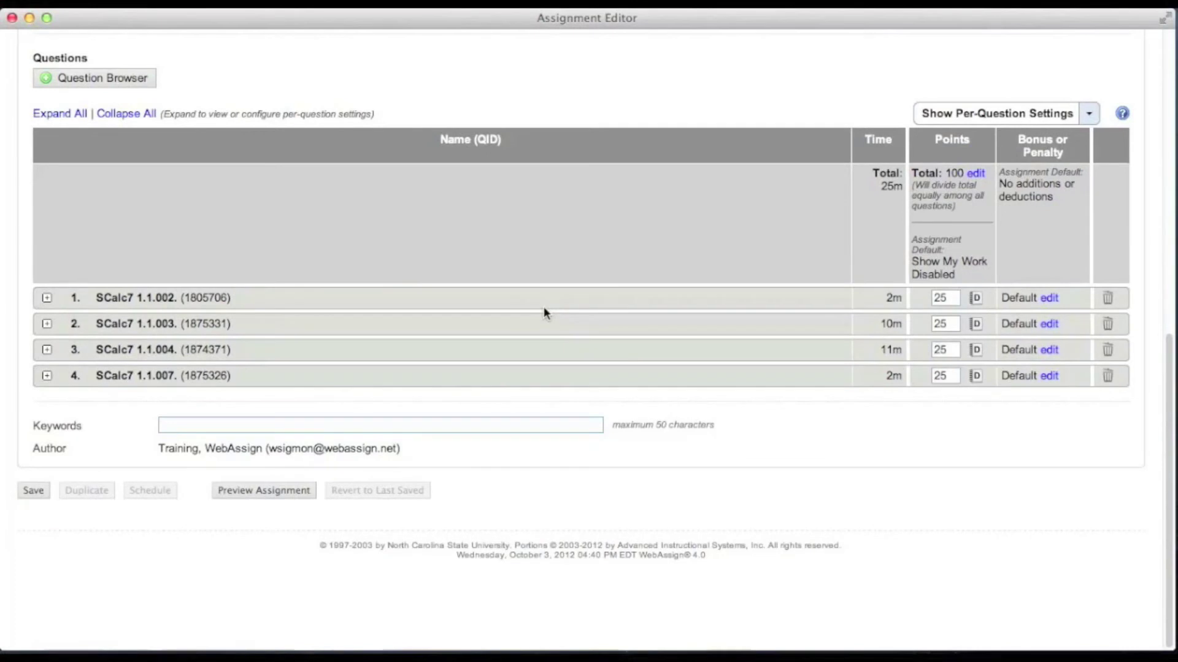
# Step: Save the Calc HW 1.1 assignment with its four 25-point questions
pyautogui.click(33, 490)
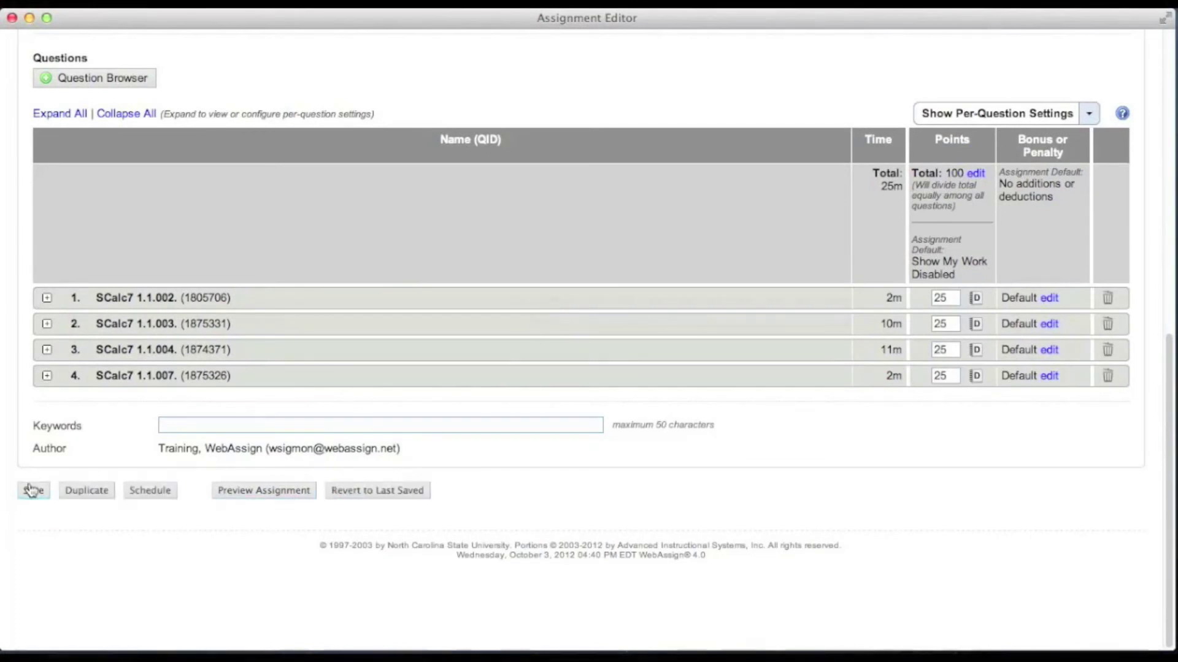